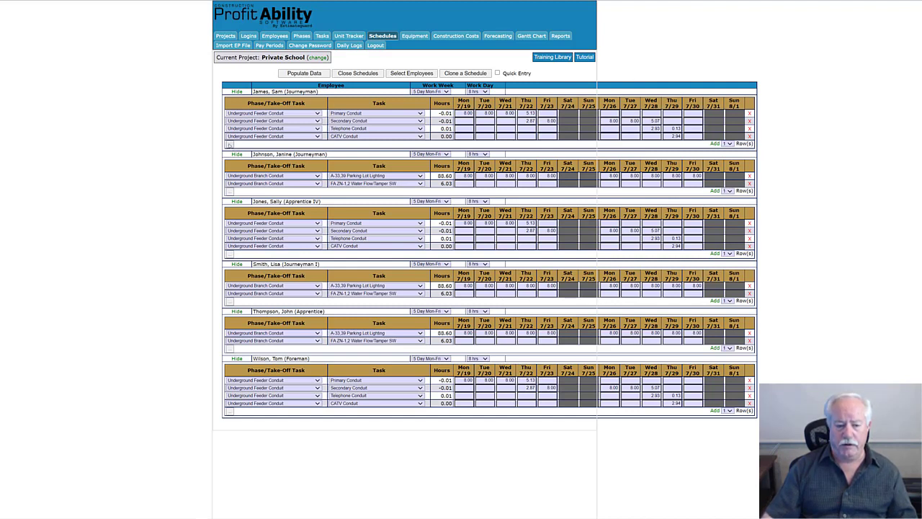
Show the Private School Phase: Task list with men and start dates beside Johnson's schedule
left_click(230, 191)
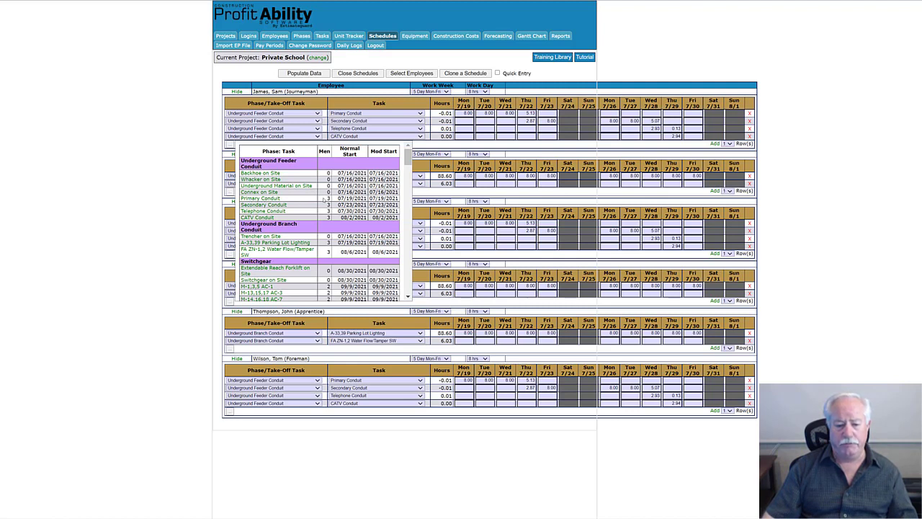
double_click(328, 198)
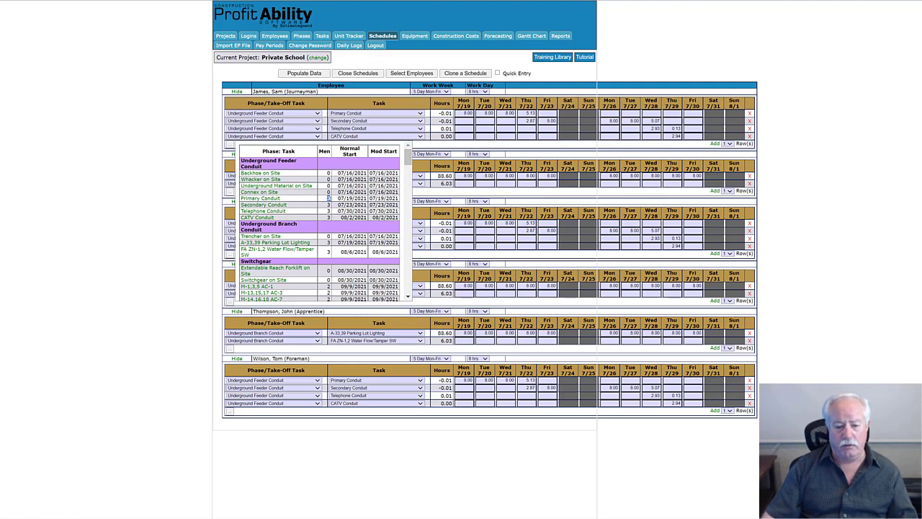
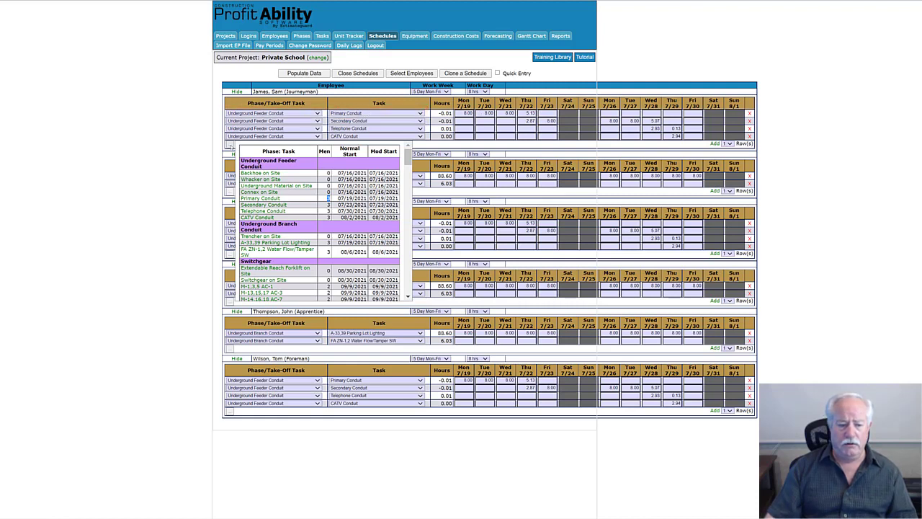
Dismiss the Phase:Task popup to reveal the Private School 5 Day Mon-Fri, 8 hrs schedules
left_click(231, 145)
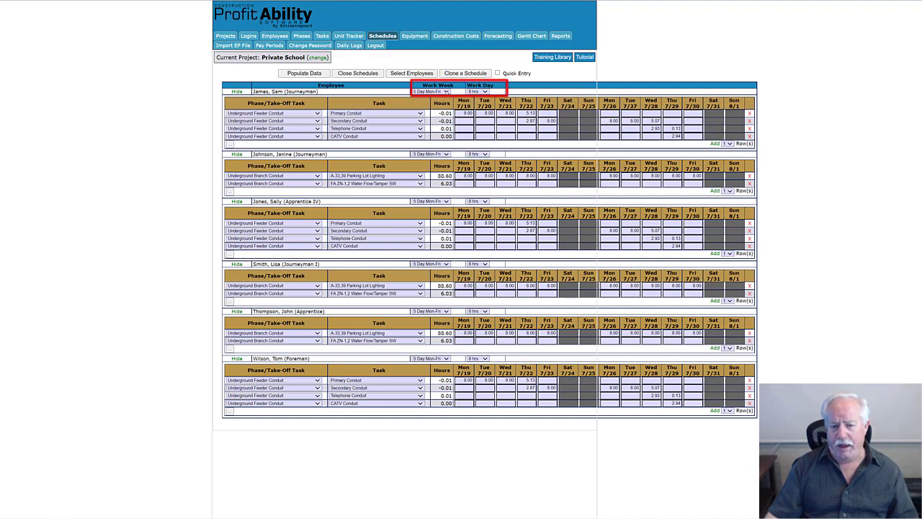
left_click(440, 92)
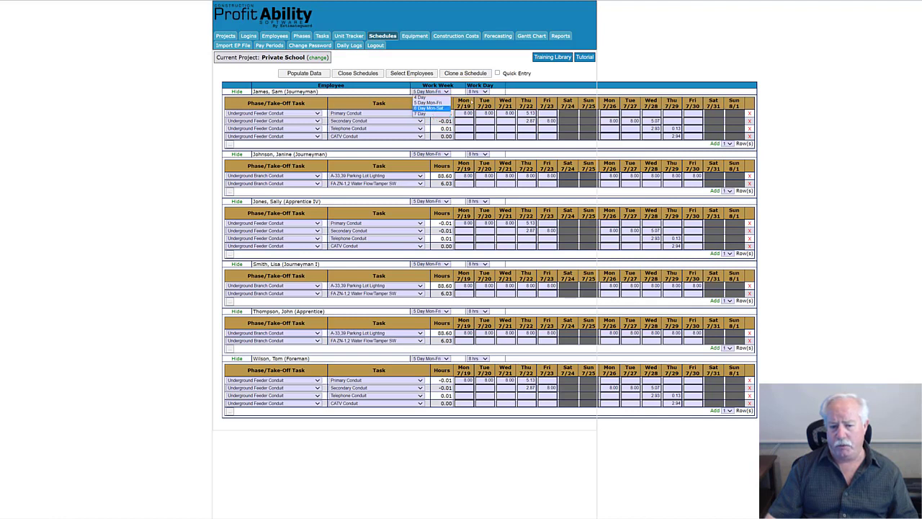
left_click(550, 90)
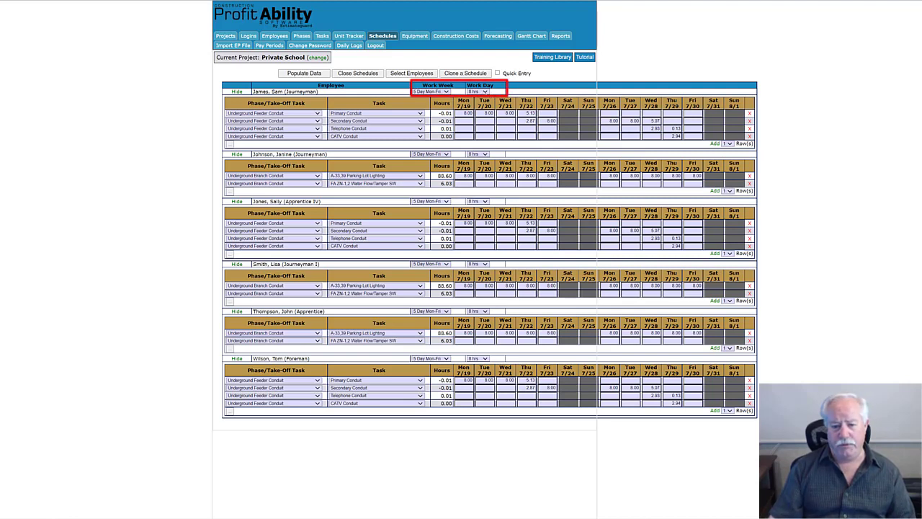
Check the Work Day length options, close the schedules, and open actual hours for the 7/19/2021 timesheet
left_click(480, 92)
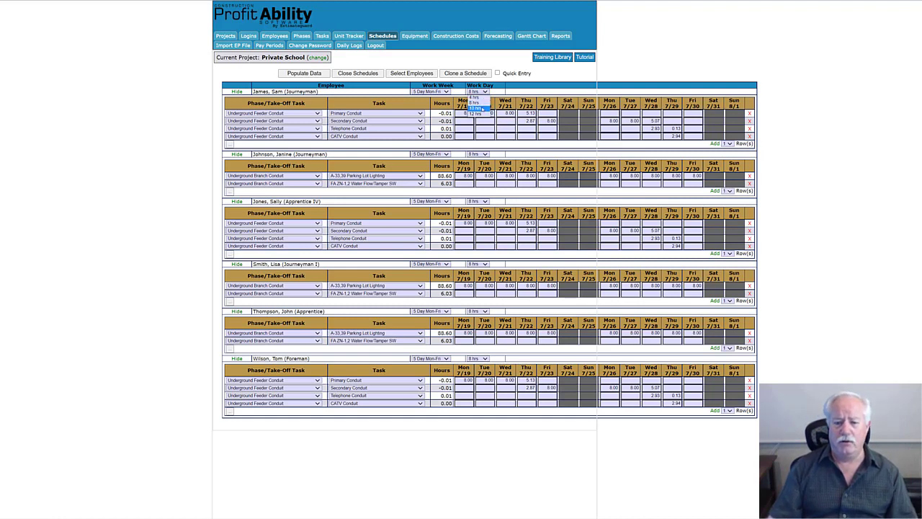
left_click(477, 113)
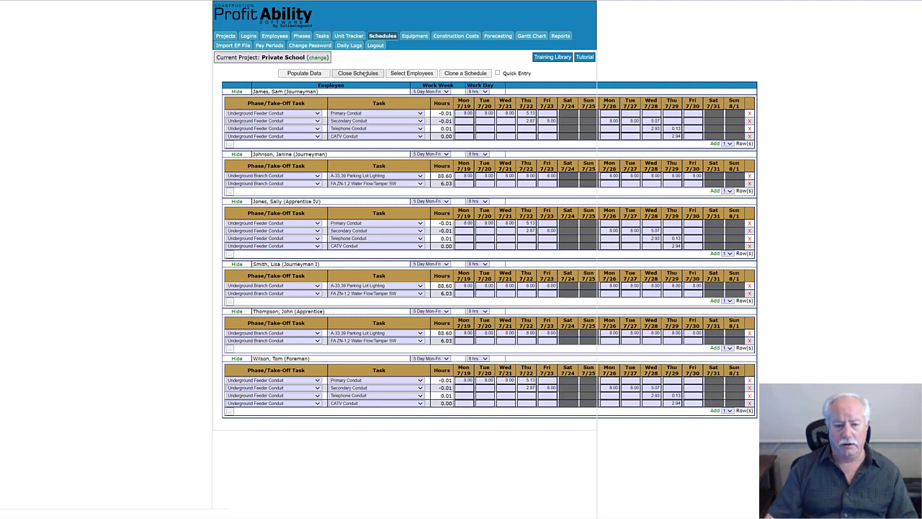
left_click(366, 73)
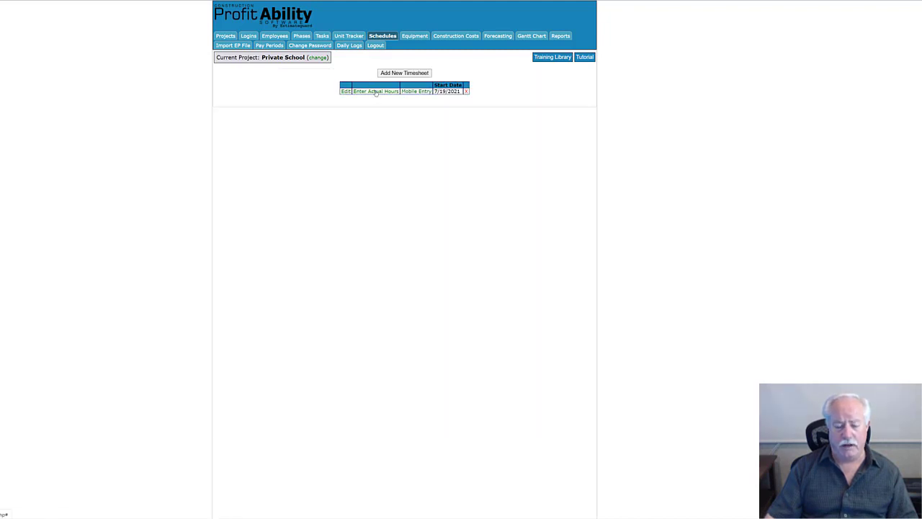
left_click(376, 91)
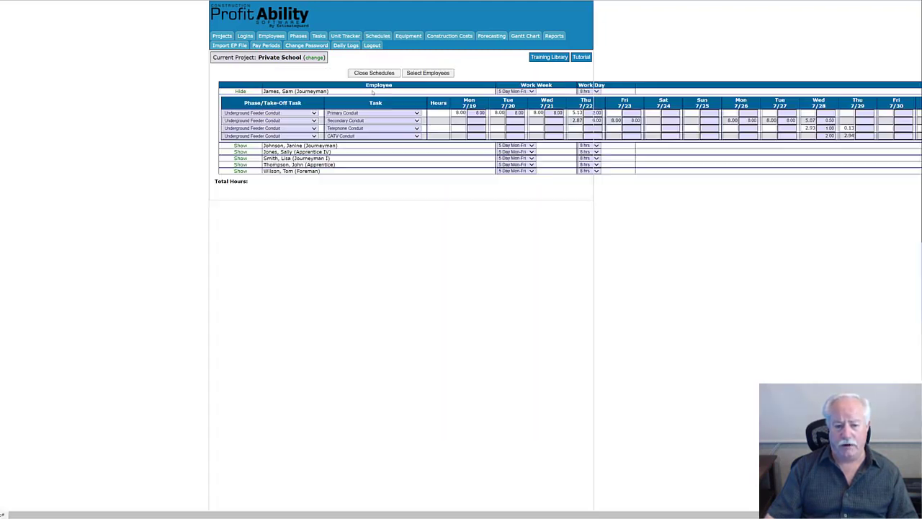
Expand the schedule blocks of all employees and select the 8.00 hours for Monday 7/19
left_click(241, 171)
left_click(241, 164)
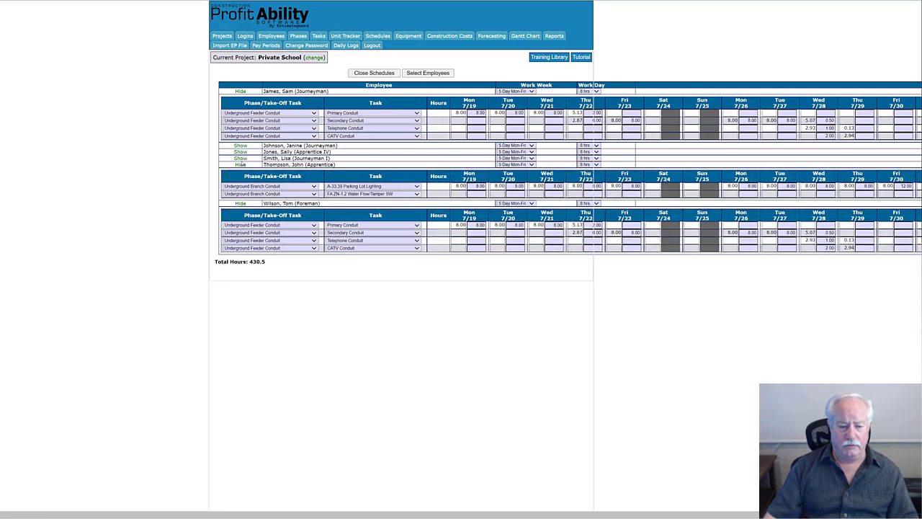
left_click(241, 158)
left_click(241, 152)
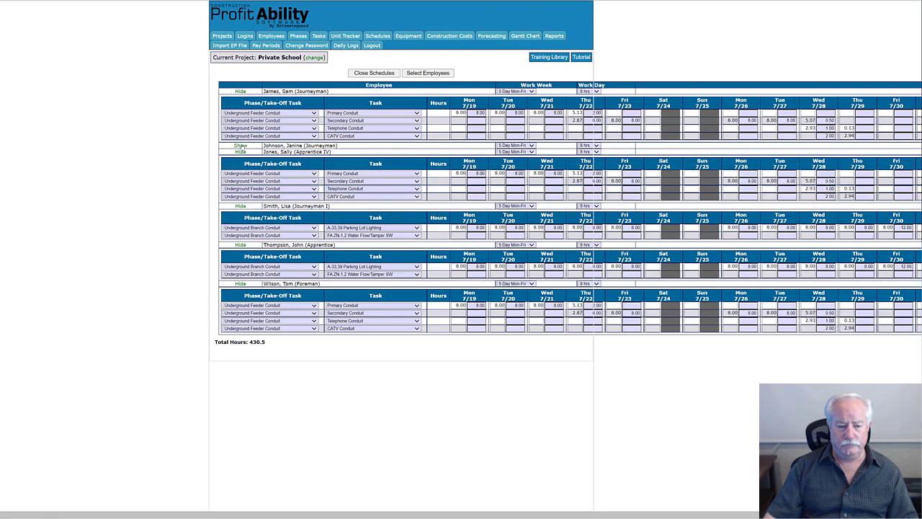
left_click(241, 146)
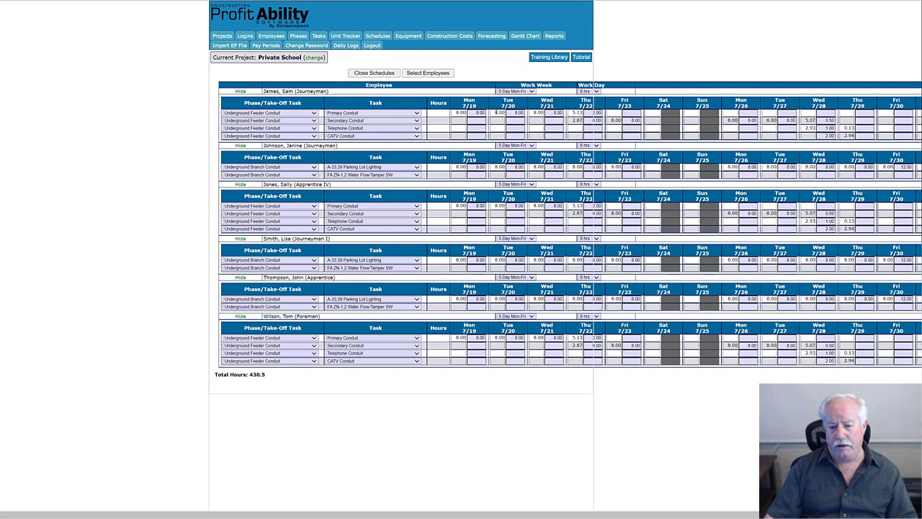
left_click(479, 113)
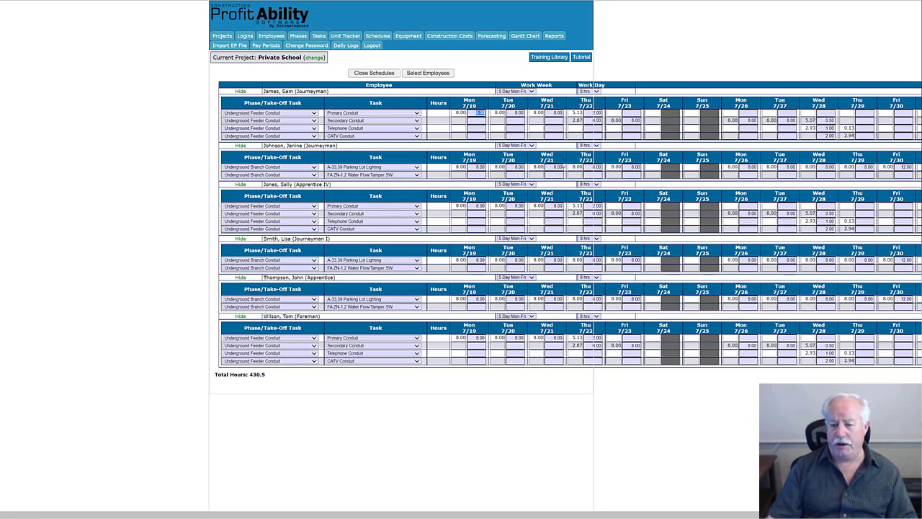
right_click(629, 44)
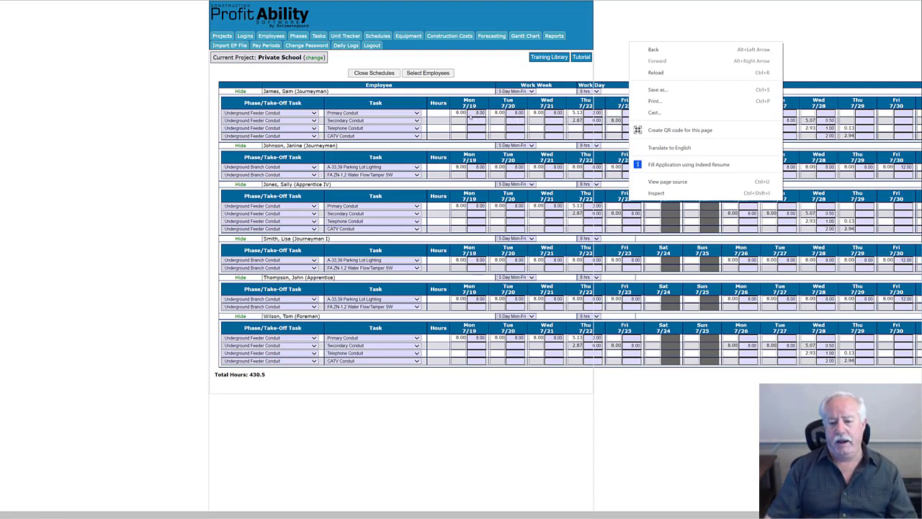
left_click(602, 71)
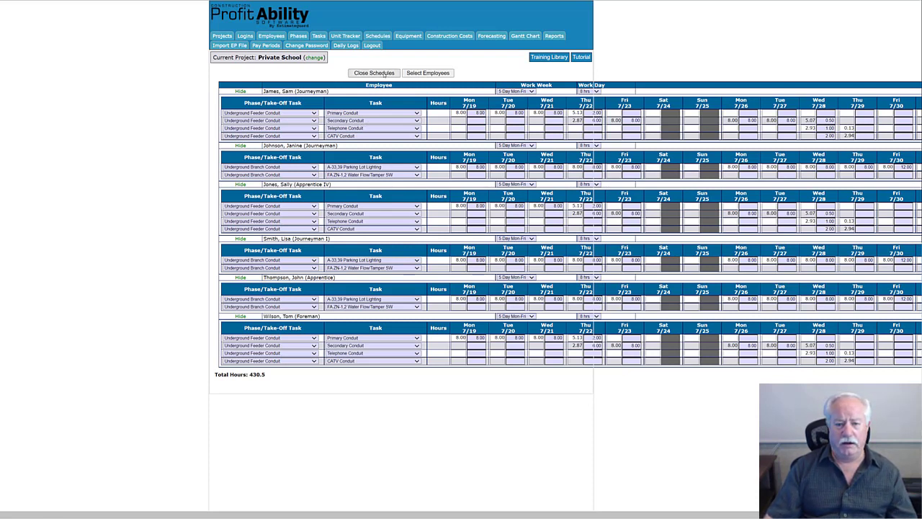
Close the actual-hours schedules and show the Private School Available Reports list
left_click(384, 73)
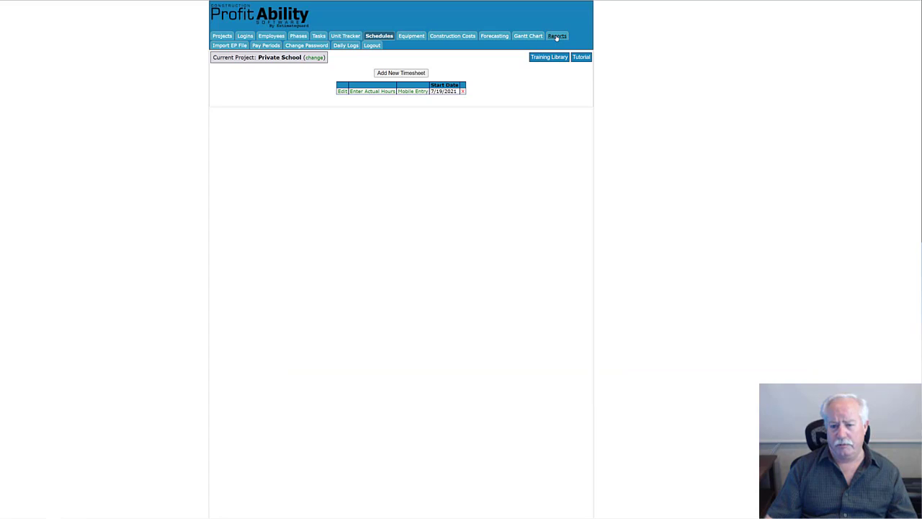
left_click(557, 36)
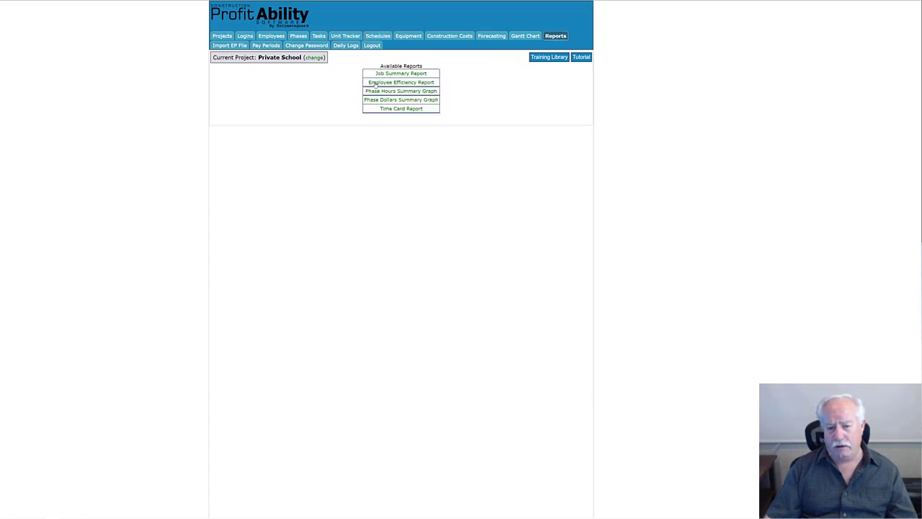
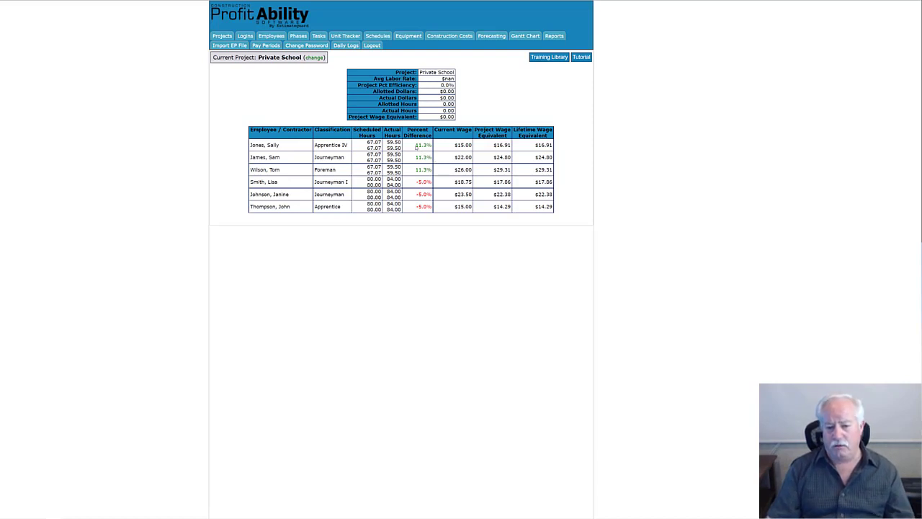
left_click_drag(417, 145, 434, 147)
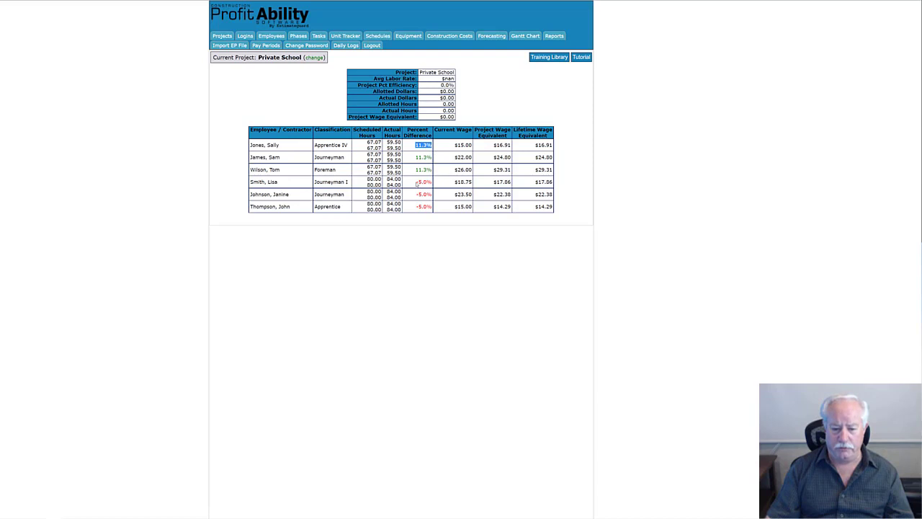
left_click_drag(417, 184, 433, 185)
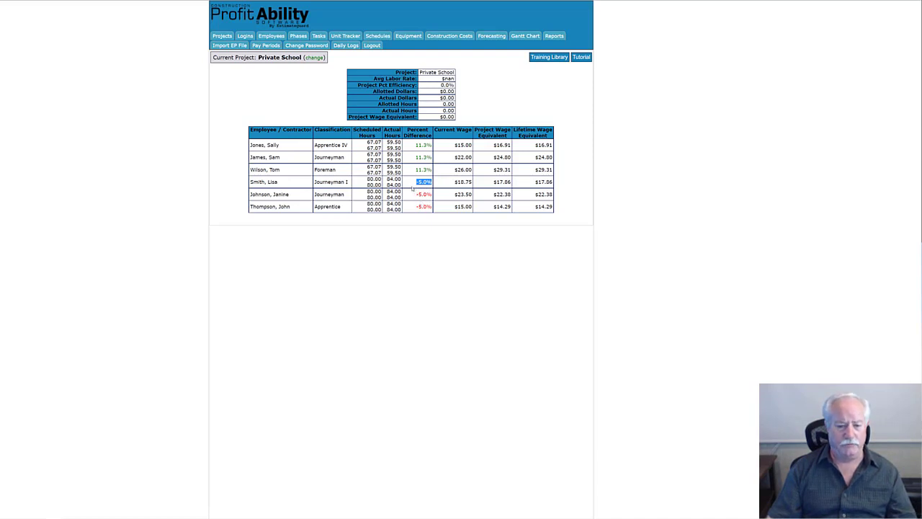
left_click(411, 186)
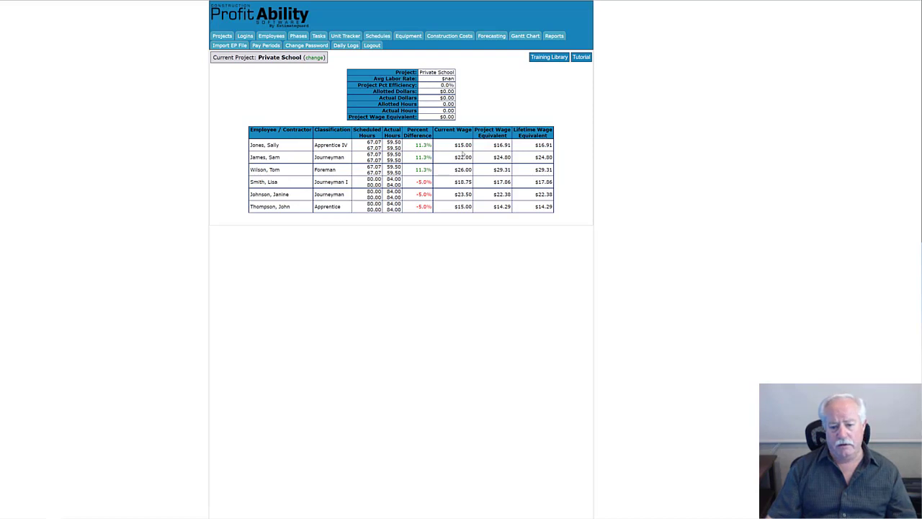
left_click_drag(454, 145, 473, 146)
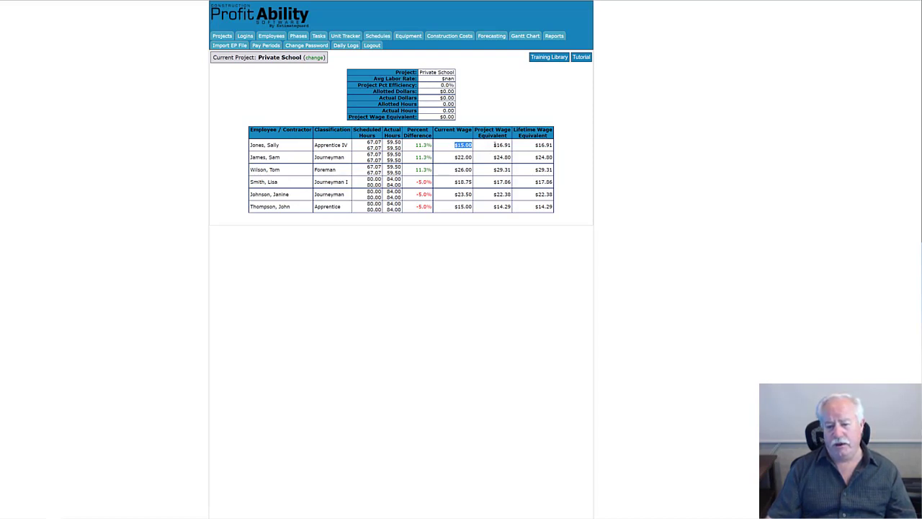
left_click_drag(494, 145, 512, 144)
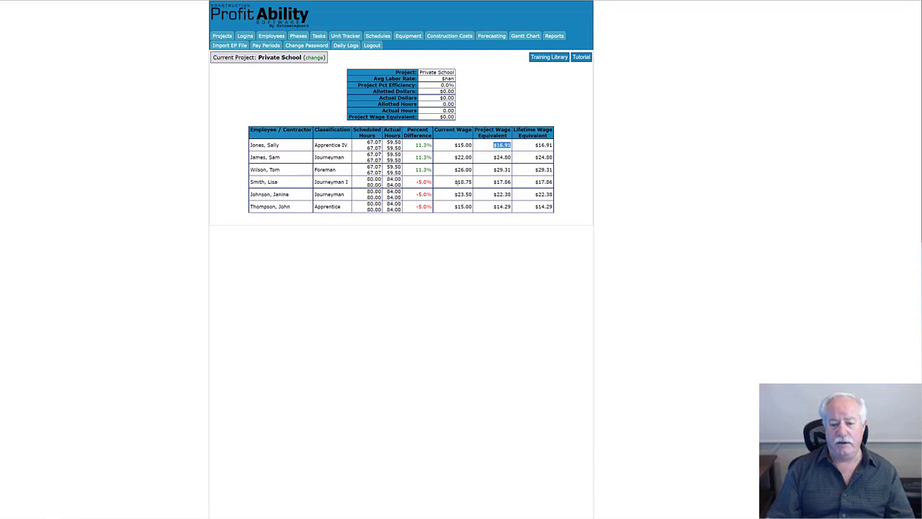
left_click_drag(455, 182, 514, 190)
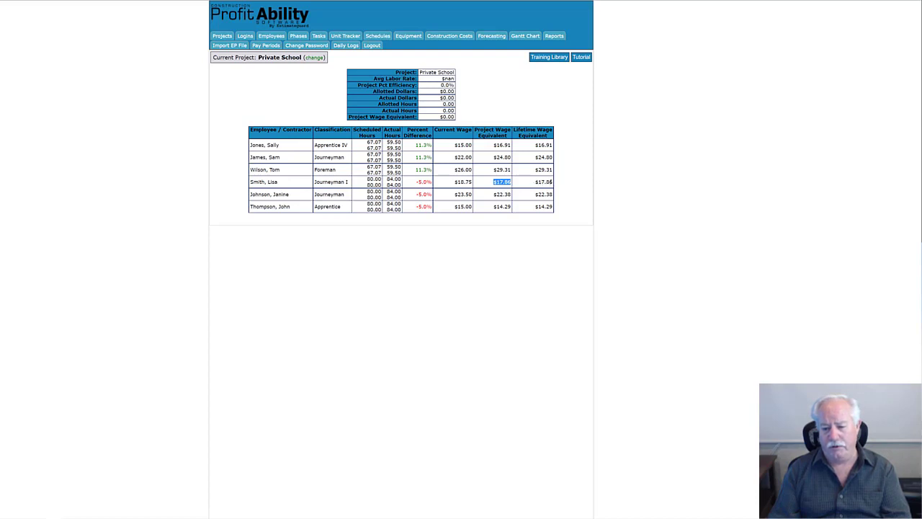
left_click_drag(553, 183, 533, 185)
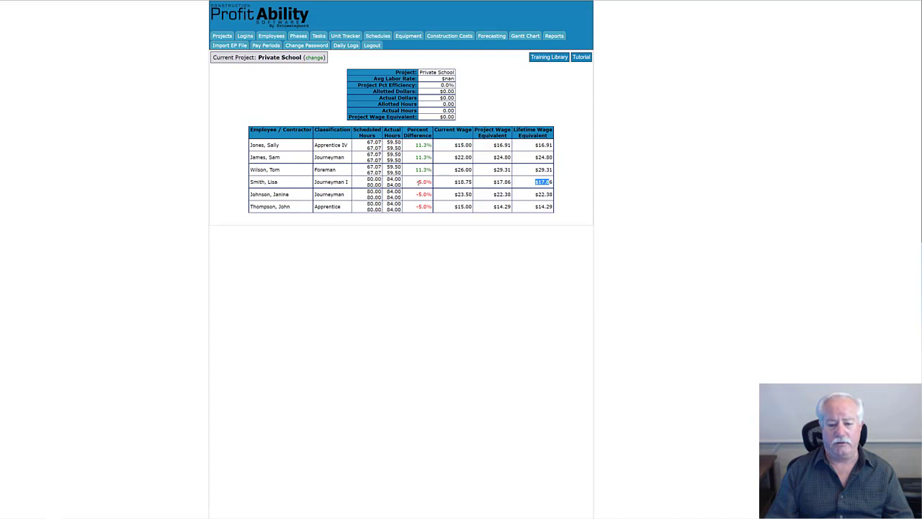
left_click_drag(416, 182, 433, 182)
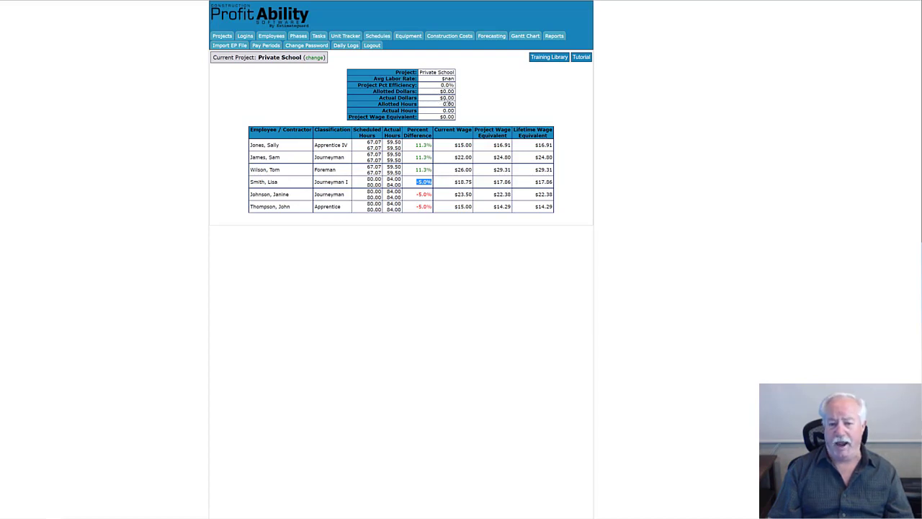
mouse_move(457, 100)
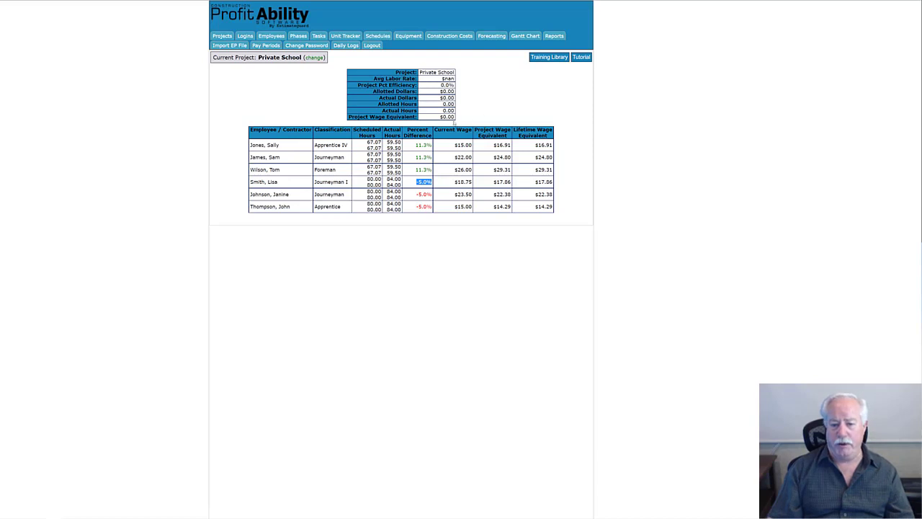
mouse_move(451, 121)
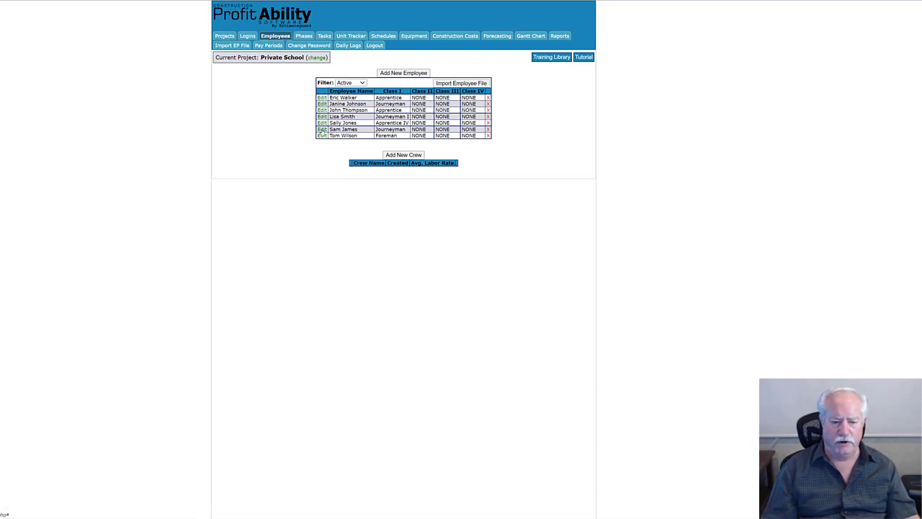
Open the record of the journeyman employee paid $22.00 for editing
left_click(321, 131)
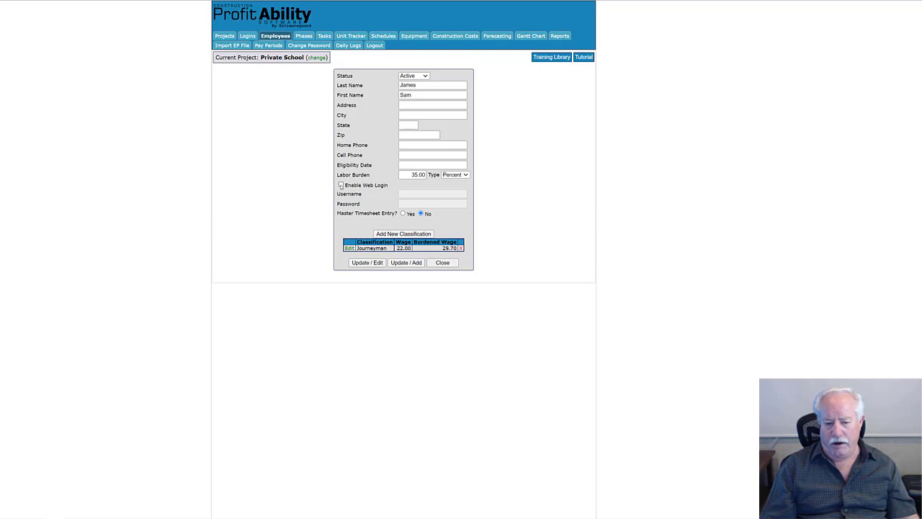
Enable Web Login for the employee, then enter a login username and password
left_click(341, 186)
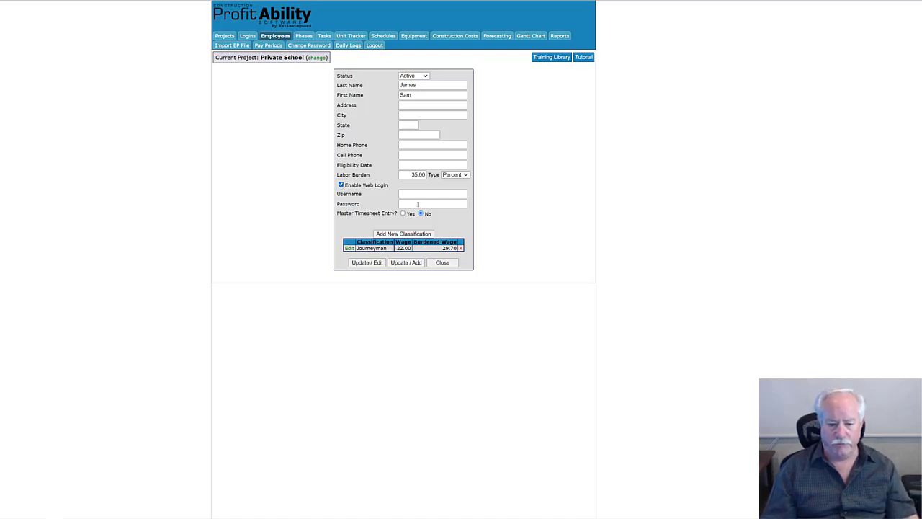
left_click(410, 194)
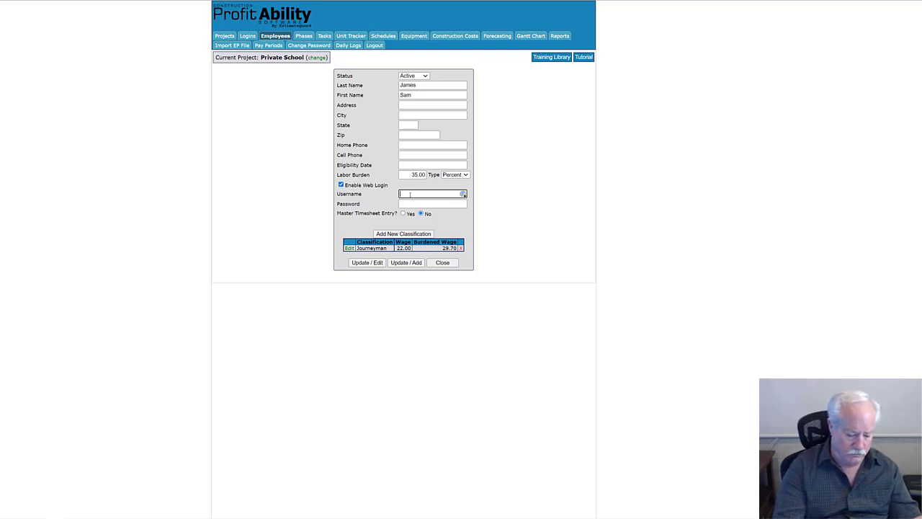
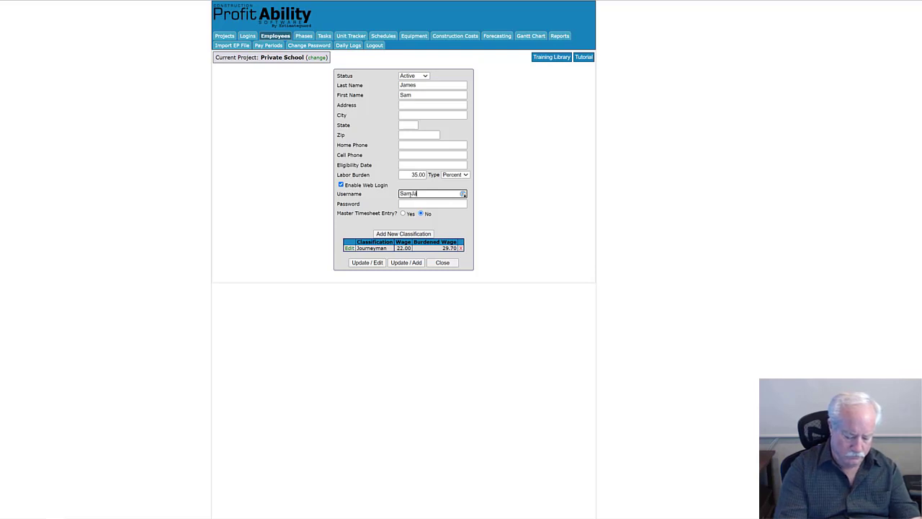
double_click(404, 194)
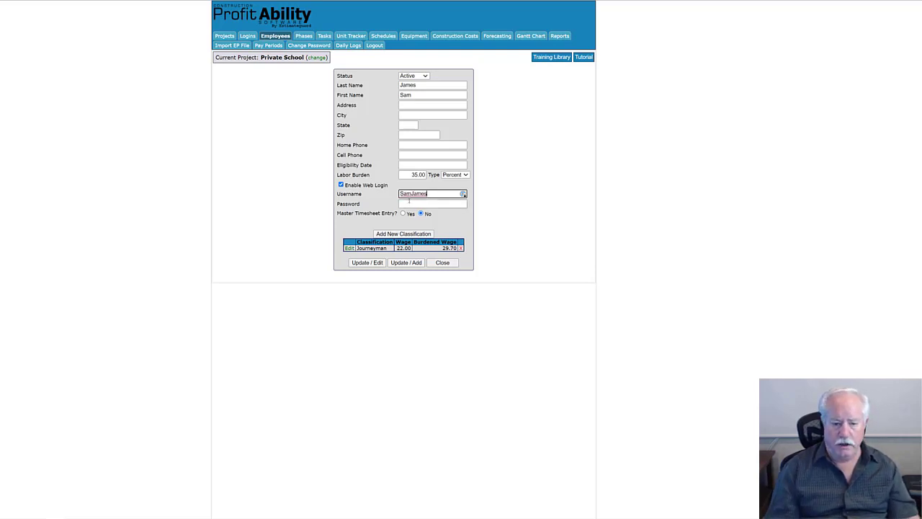
left_click(409, 204)
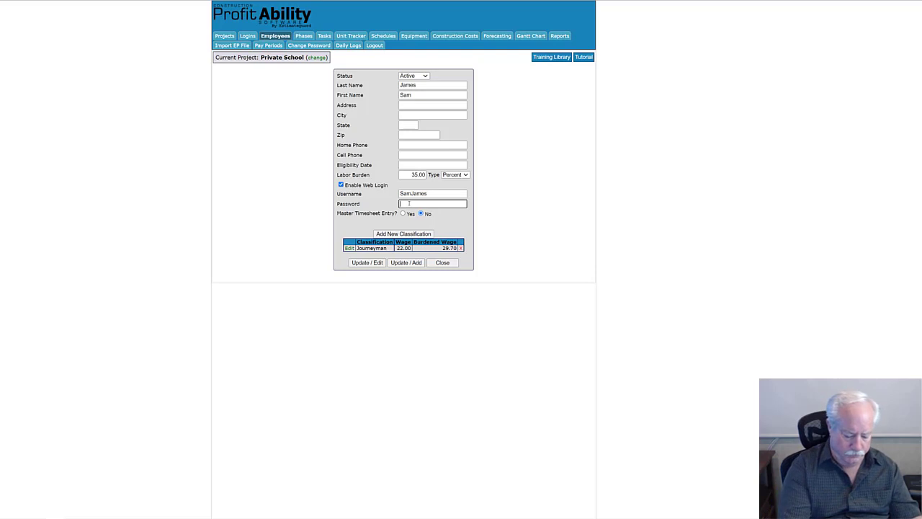
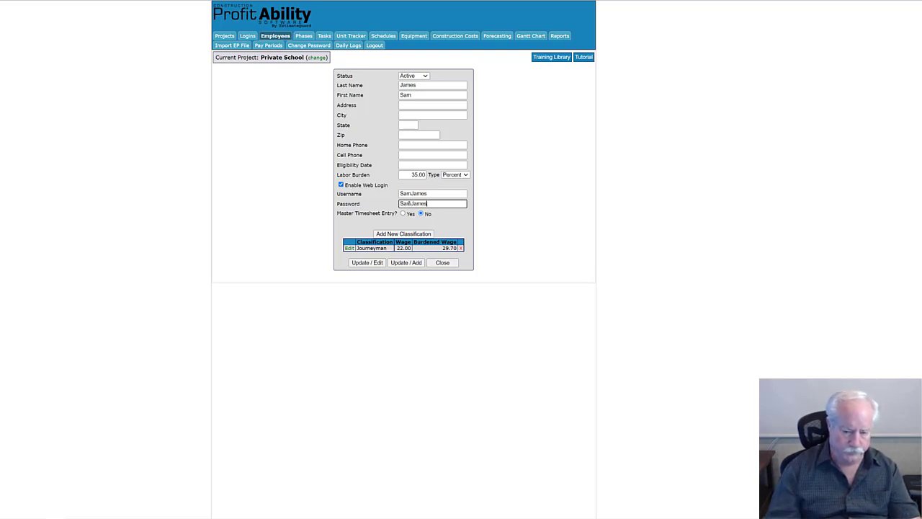
Save the employee record with its new web login credentials
double_click(409, 204)
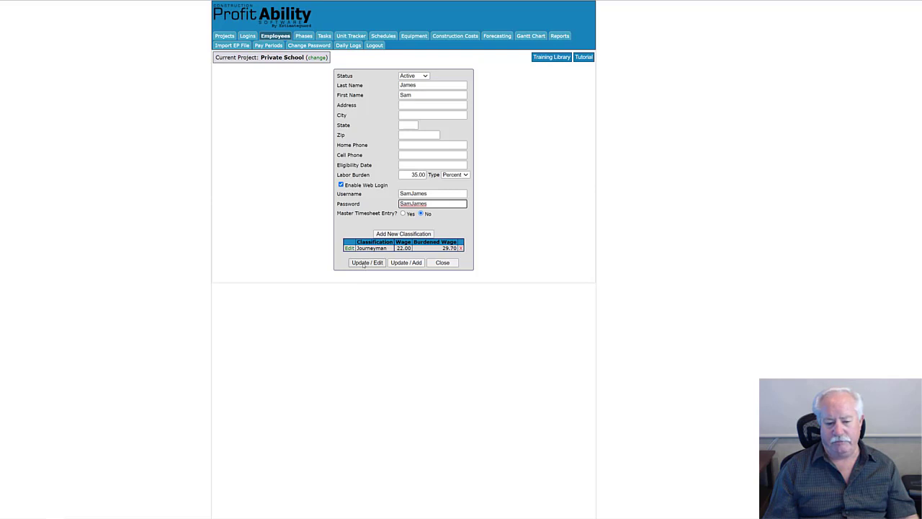
left_click(366, 263)
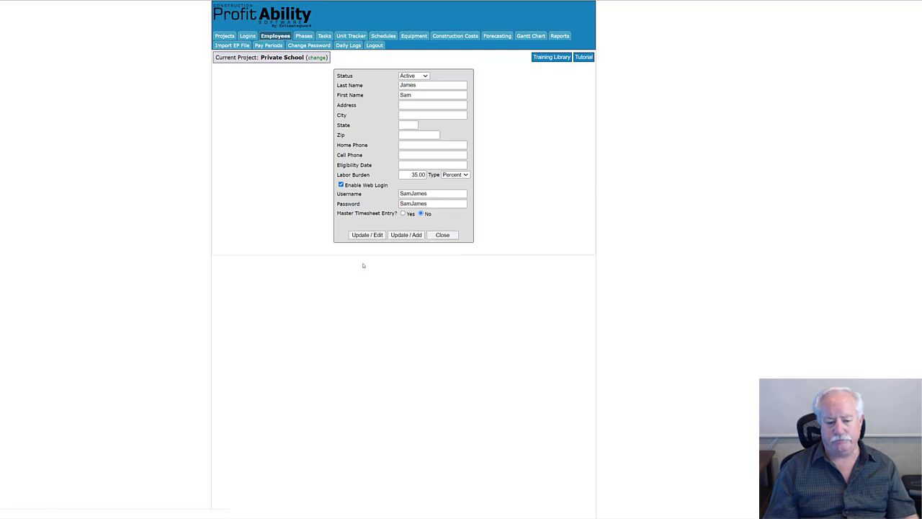
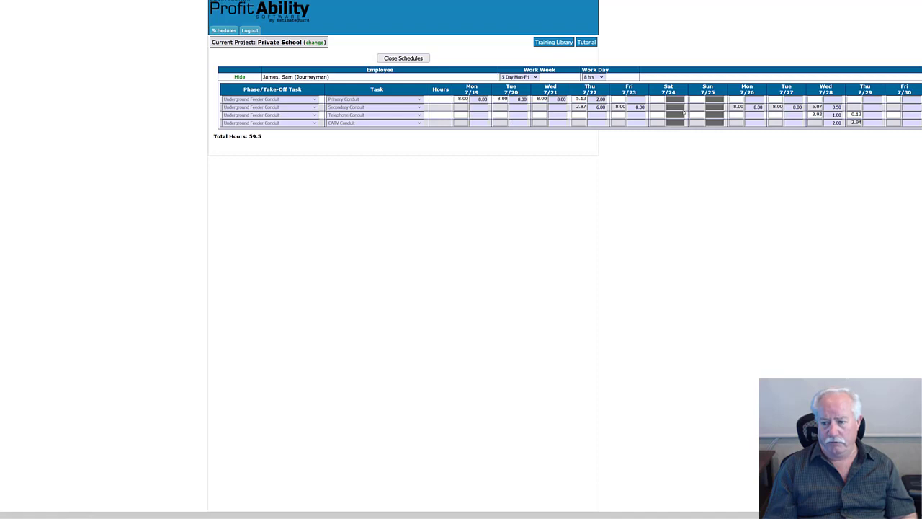
Close the schedule grid and bring up mobile hour entry for the 7/19/2021 timesheet
left_click(402, 58)
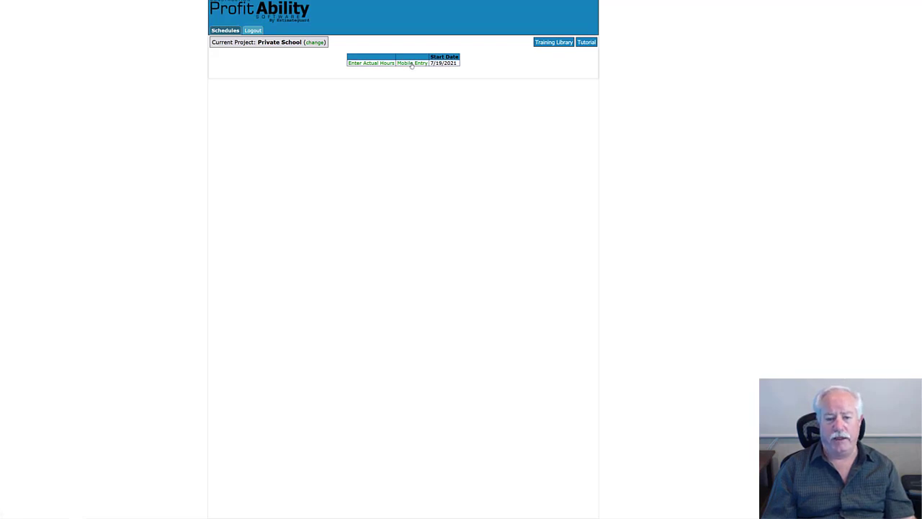
left_click(411, 63)
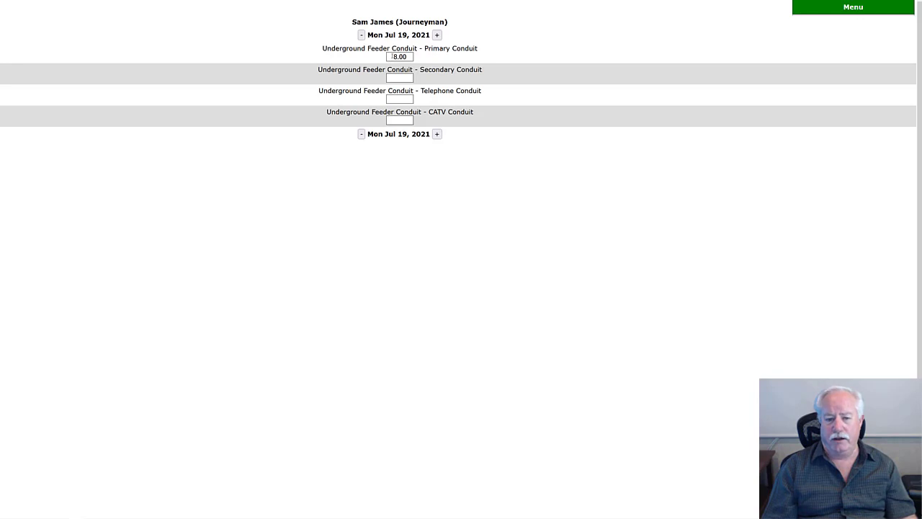
Select the 8.00 hours value on Primary Conduit
left_click(392, 56)
double_click(395, 56)
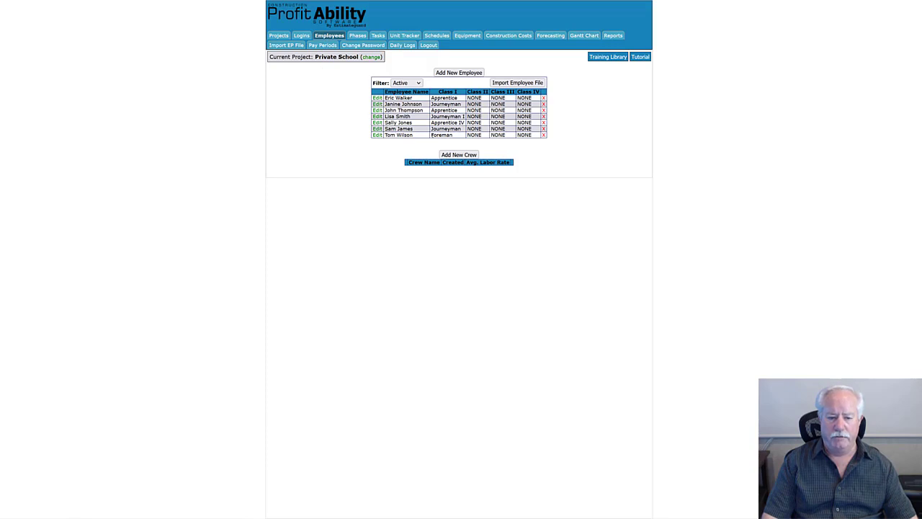
Clear a stray text highlight and bring up the foreman's employee record
left_click_drag(433, 135, 452, 135)
left_click(447, 138)
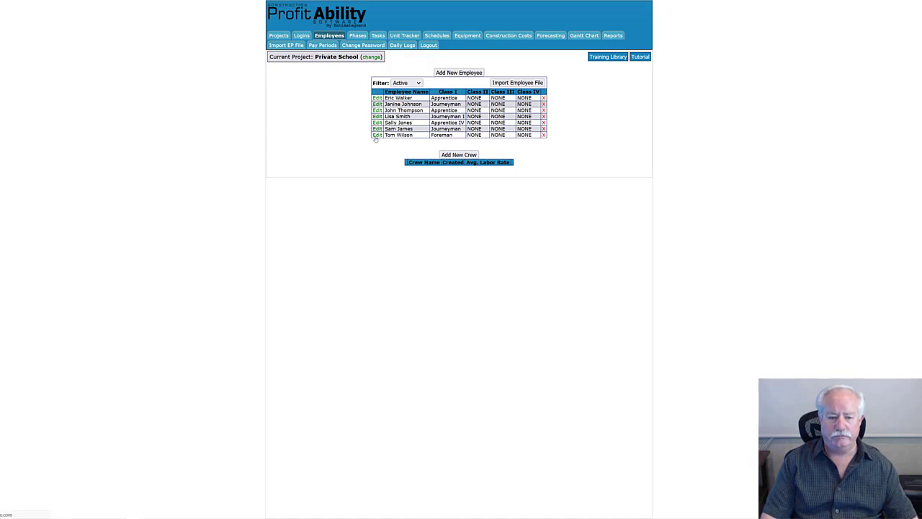
left_click(377, 135)
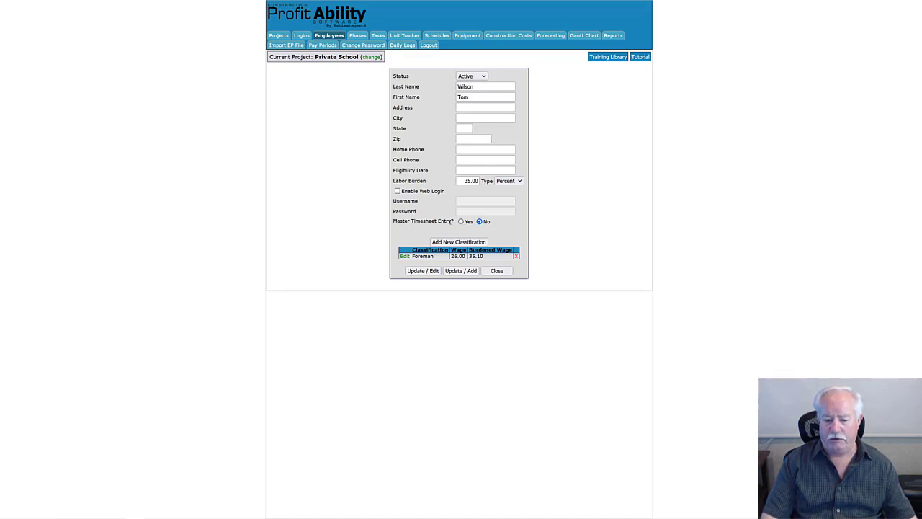
Set Master Timesheet Entry to Yes for the foreman and return to the employee list
left_click(461, 222)
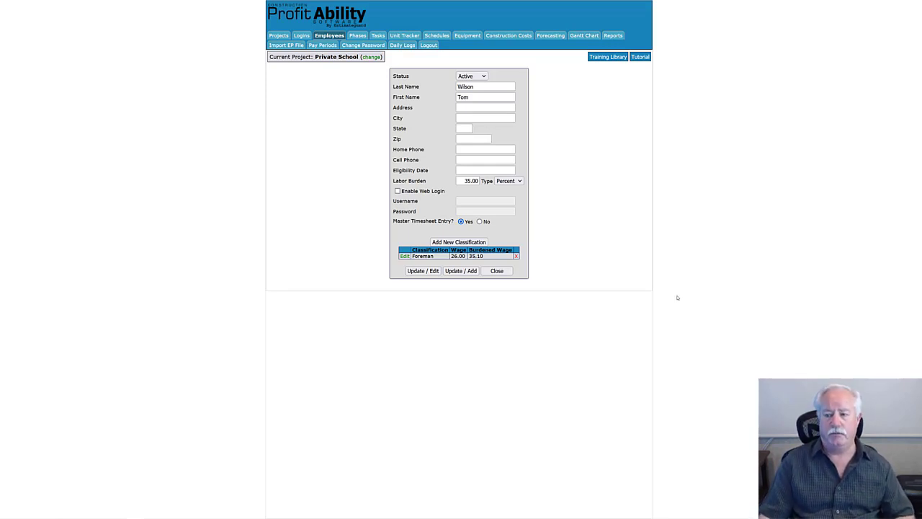
left_click(332, 35)
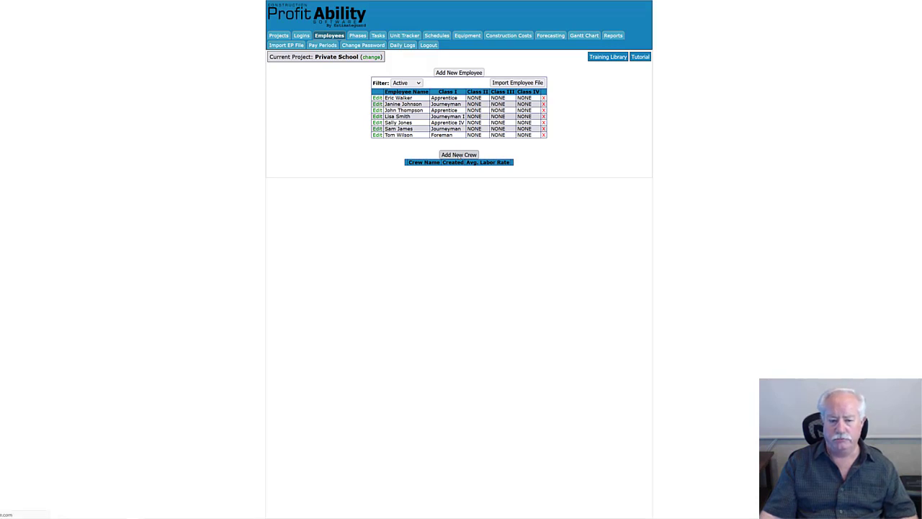
Start a new crew with the Foreman, Apprentice IV and first Journeyman as members
left_click(459, 155)
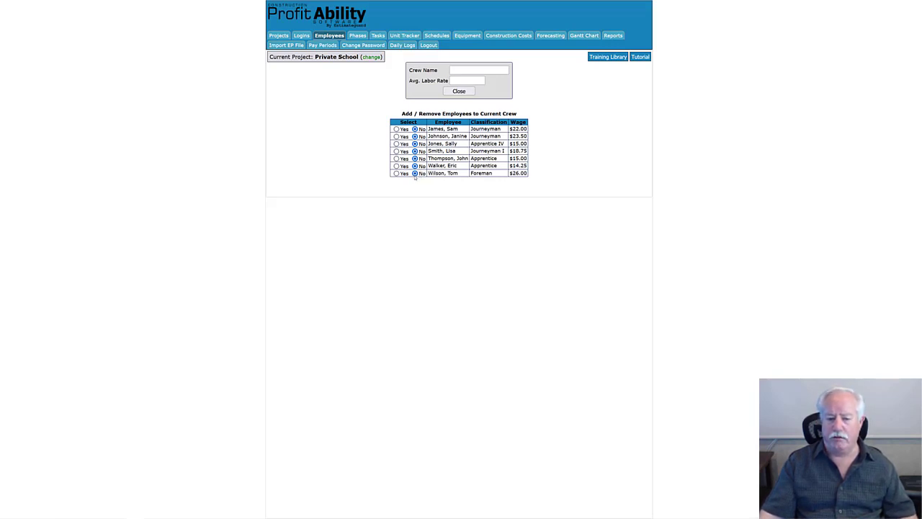
left_click(397, 173)
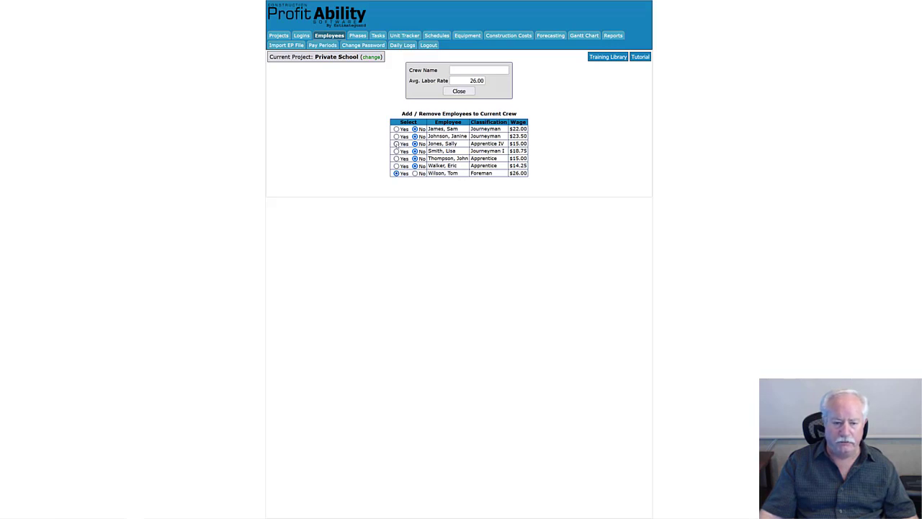
left_click(397, 144)
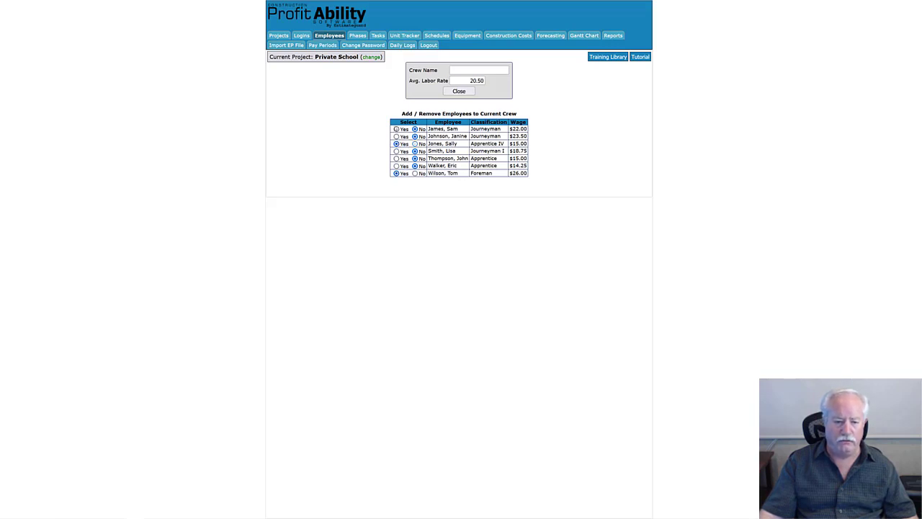
left_click(396, 129)
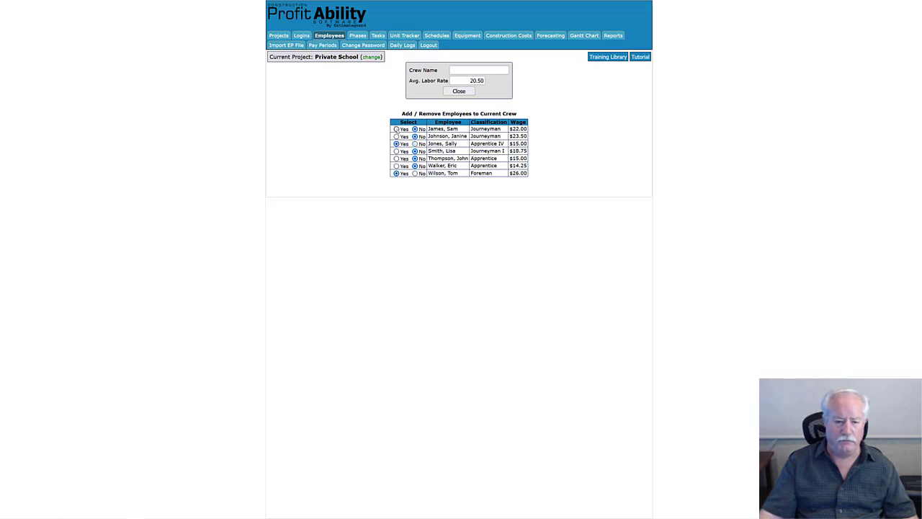
Name the crew 'Underground Feeders' and save it
left_click(476, 70)
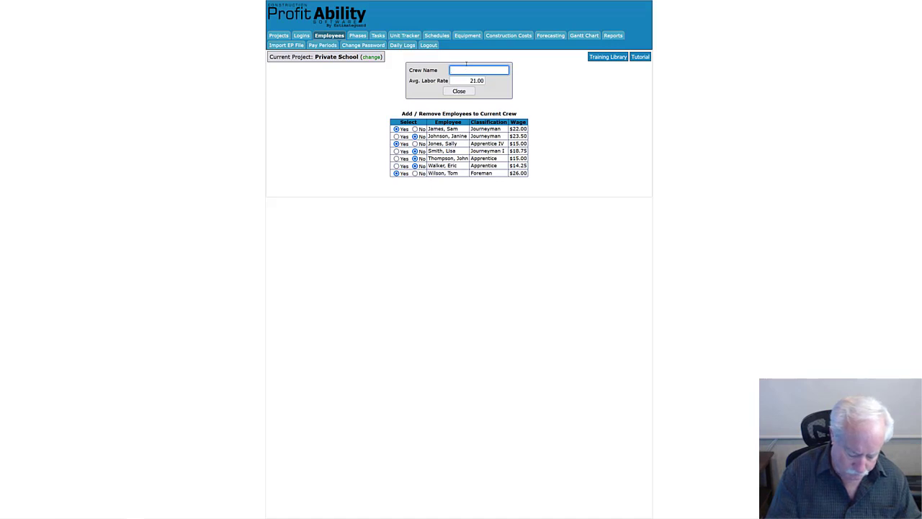
type("Under")
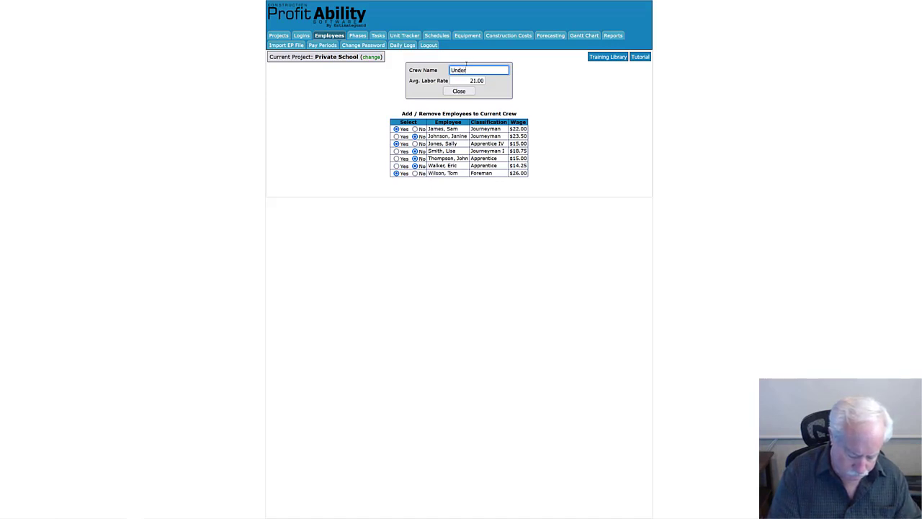
type("grou")
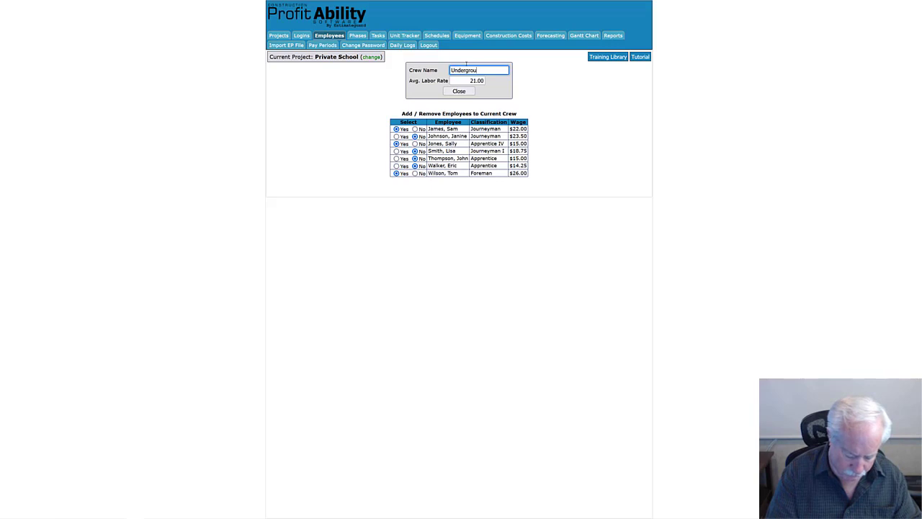
type("nd Feed")
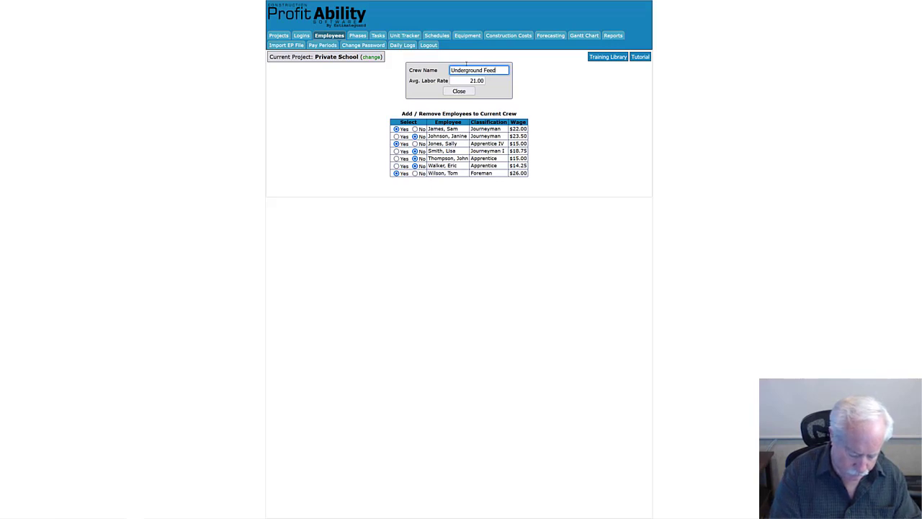
type("ers")
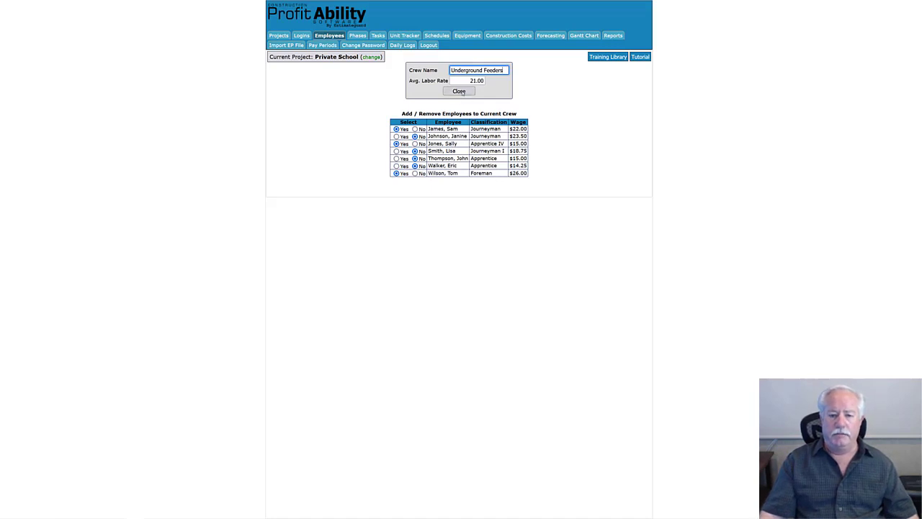
left_click(530, 102)
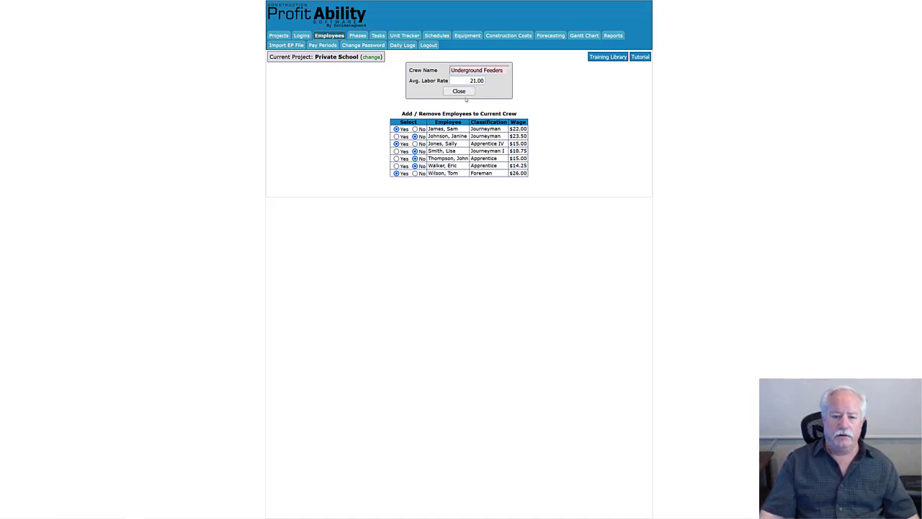
left_click(459, 91)
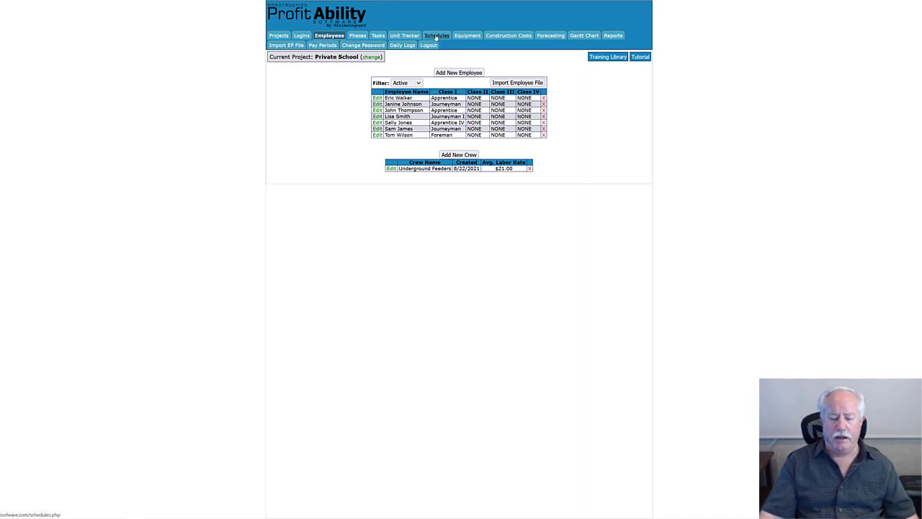
Add a new timesheet dated 8/2/2021 and start choosing its employees
left_click(436, 36)
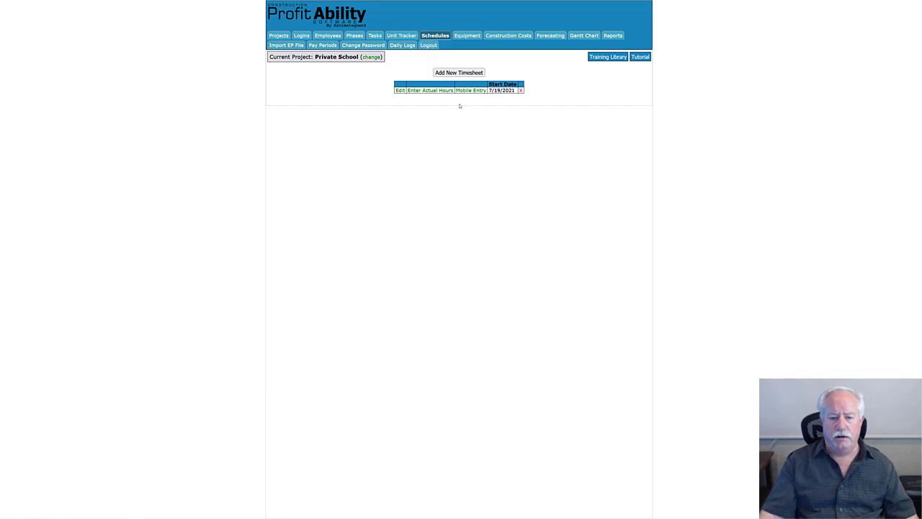
left_click(457, 73)
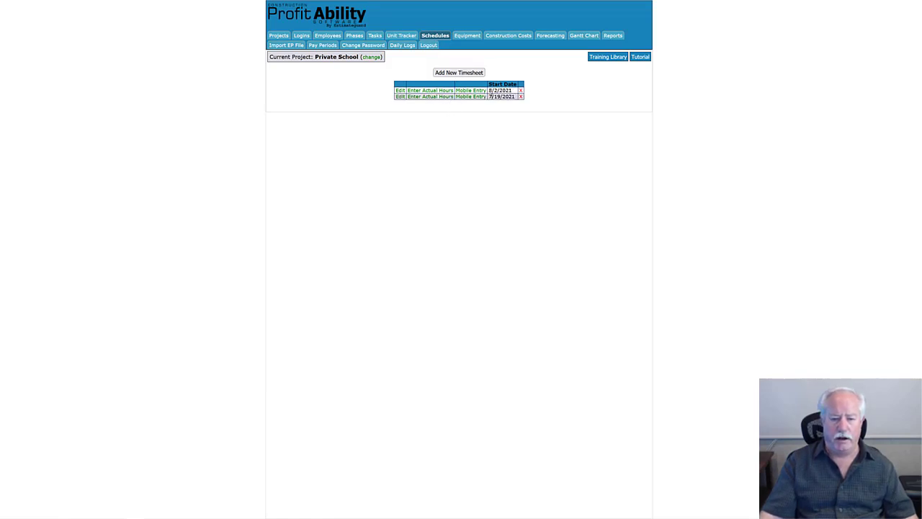
left_click(401, 90)
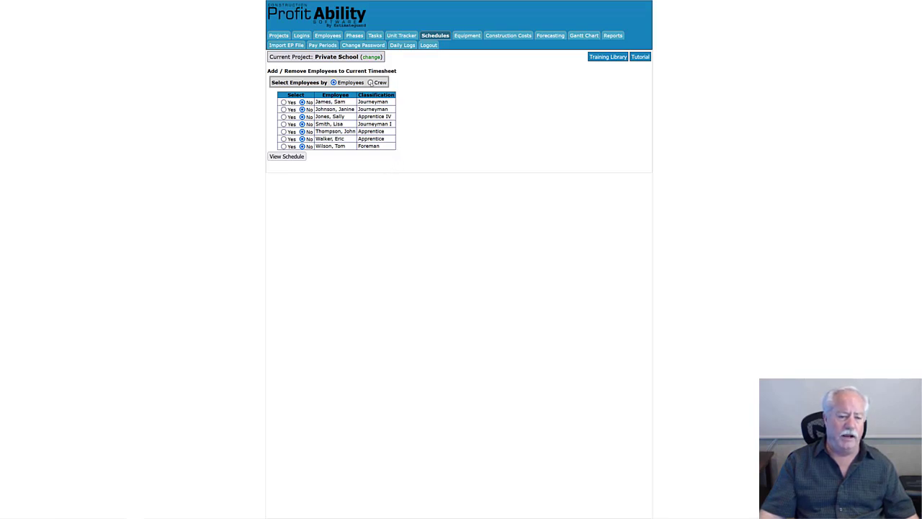
Populate the 8/2/2021 timesheet from the Underground Feeders crew and expand the foreman's task rows
left_click(371, 83)
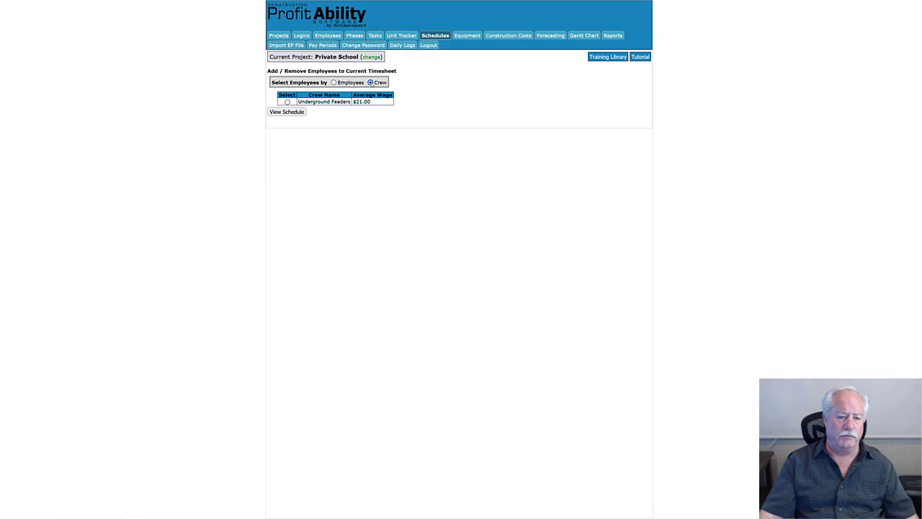
left_click(288, 102)
left_click(286, 113)
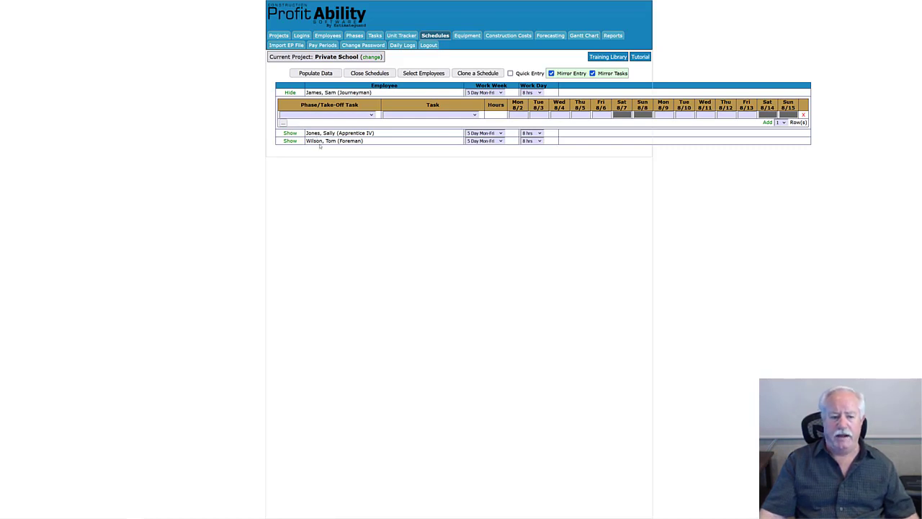
left_click(290, 141)
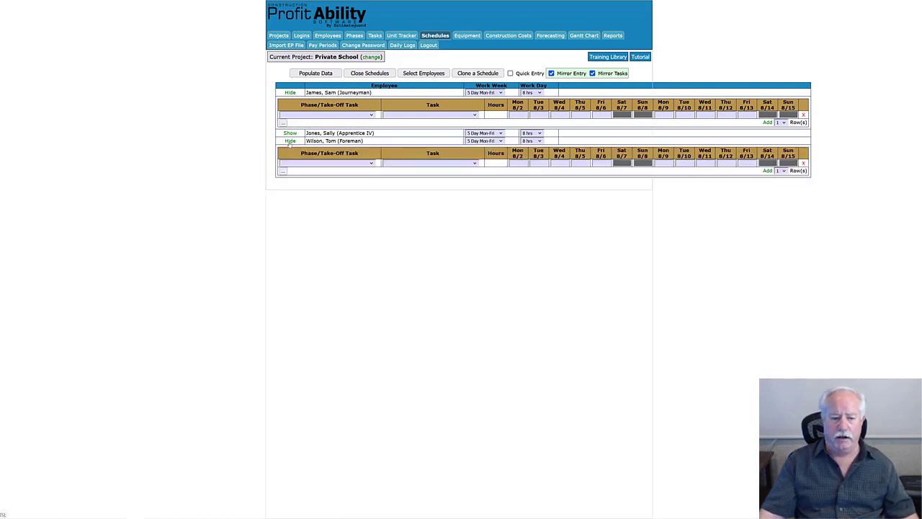